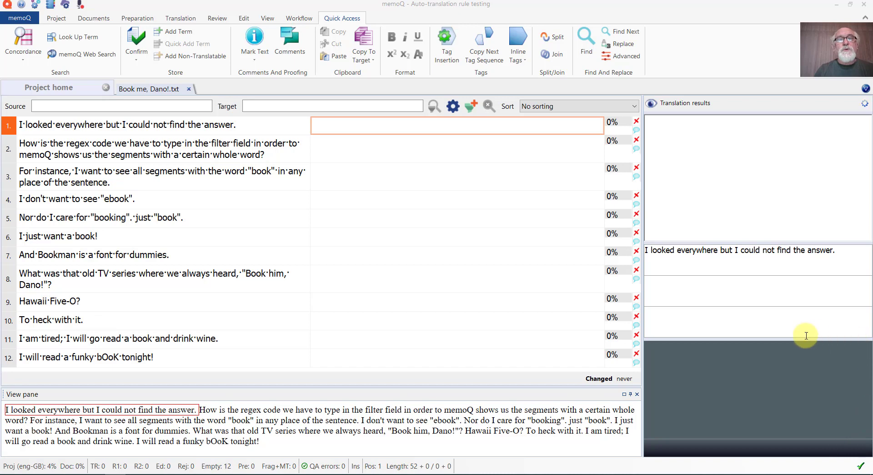
# Step: Enable regex in the filtering options, filter the source segments for "book", and highlight "booking" in segment 5
pyautogui.click(452, 108)
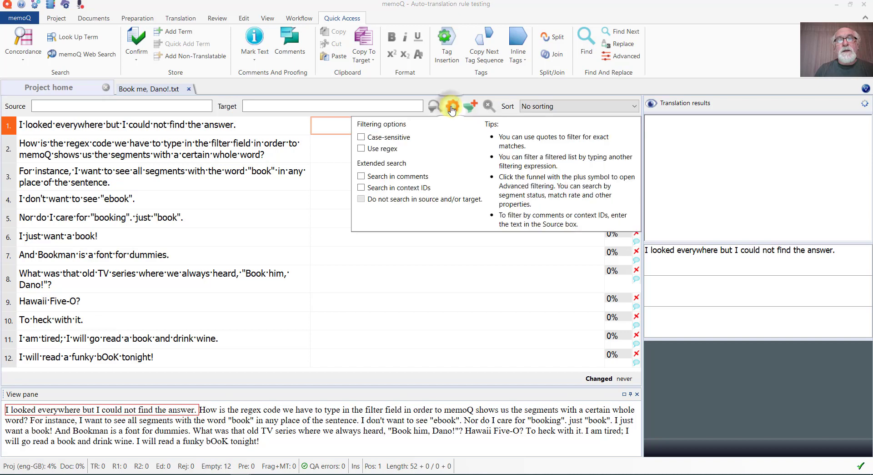
pyautogui.click(362, 149)
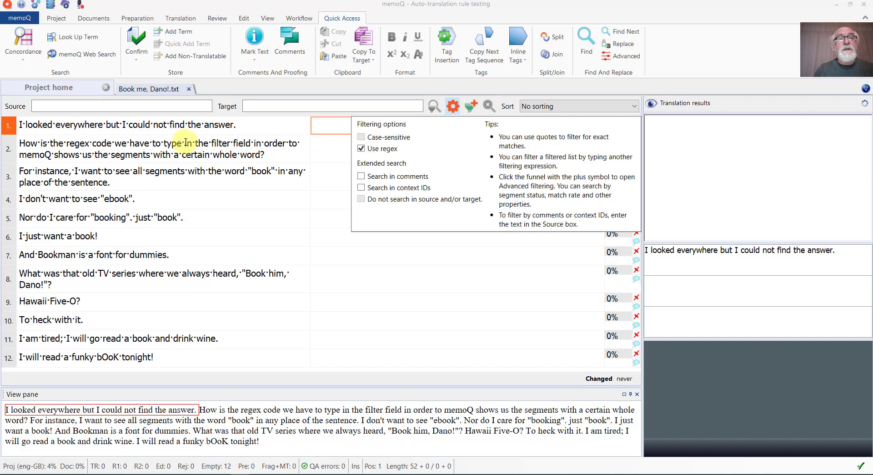
pyautogui.click(134, 106)
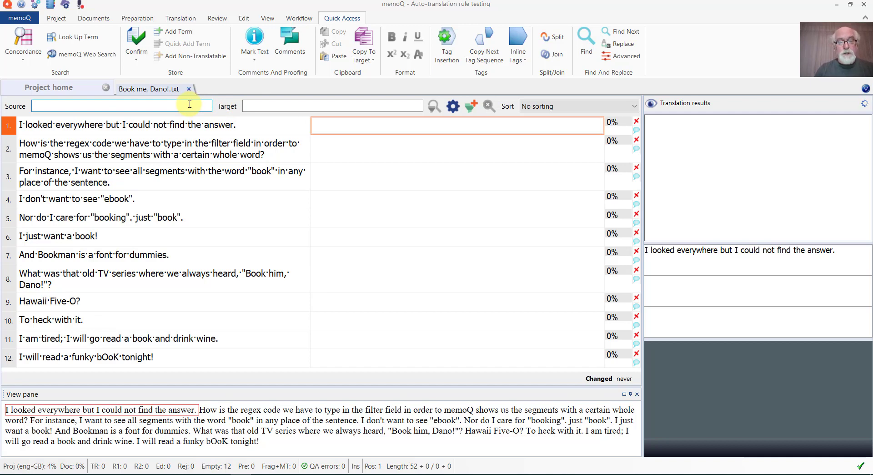
pyautogui.write('book')
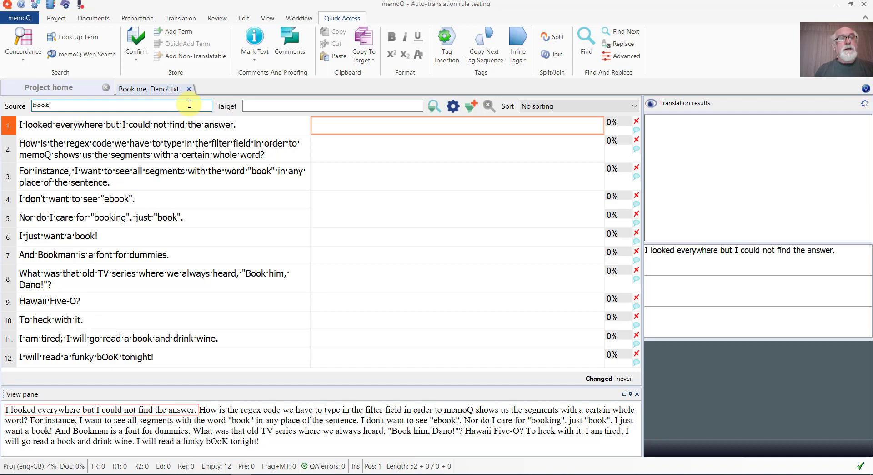
pyautogui.press('Return')
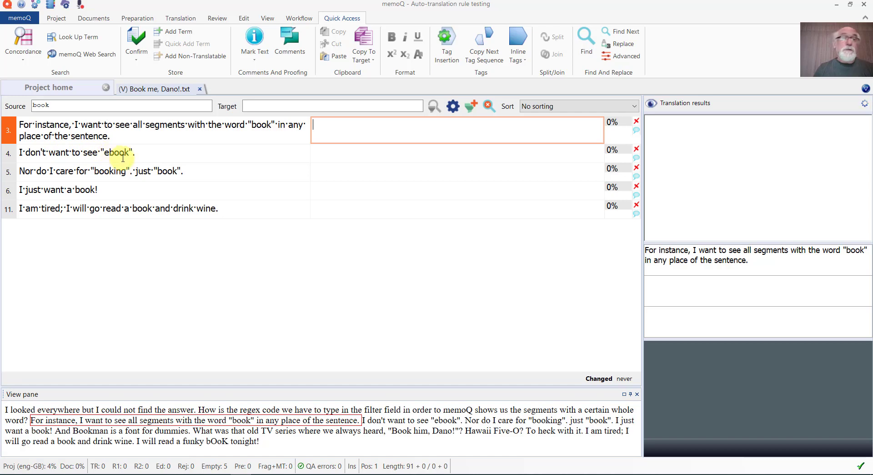
pyautogui.doubleClick(102, 172)
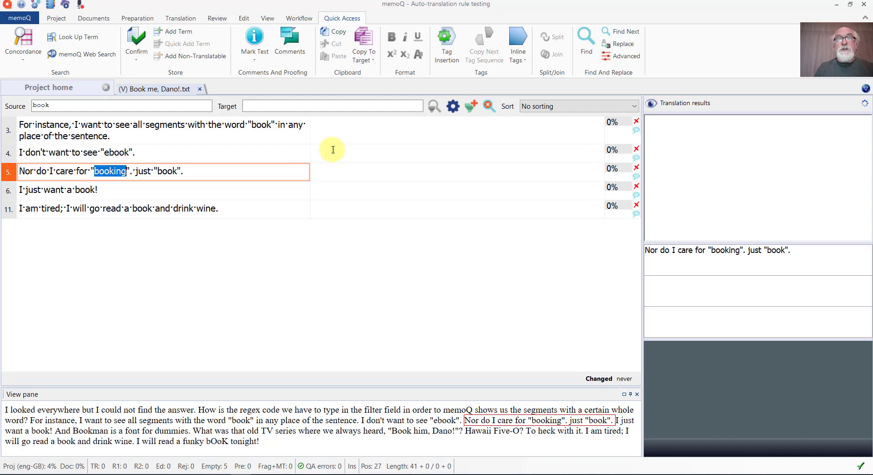
# Step: Clear the filter and highlight the case variants "Book" in segment 8 and "bOoK" in segment 12
pyautogui.click(488, 107)
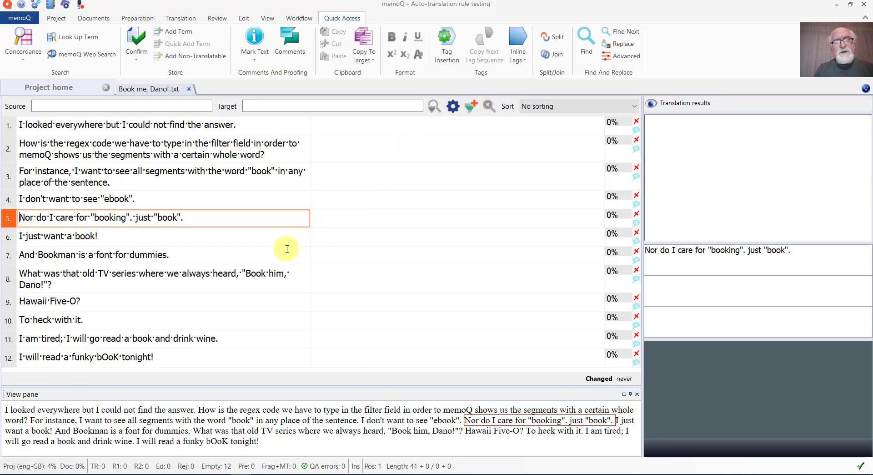
pyautogui.click(245, 273)
pyautogui.moveTo(245, 273); pyautogui.dragTo(265, 271)
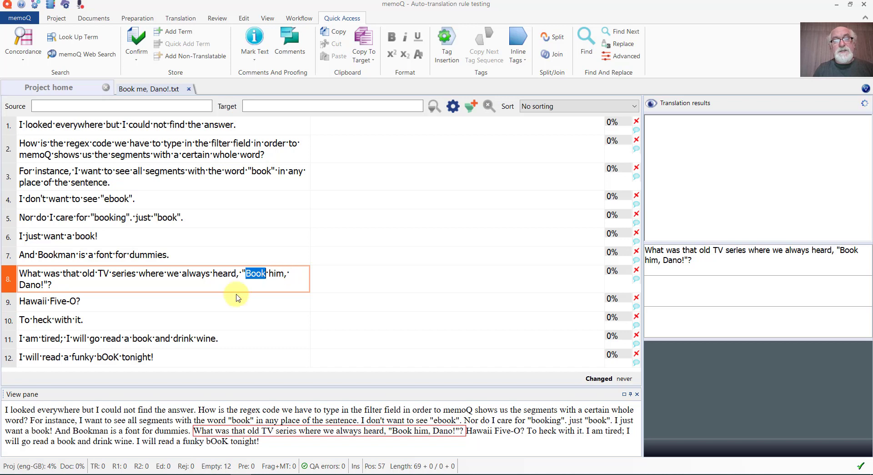
pyautogui.click(105, 356)
pyautogui.doubleClick(106, 356)
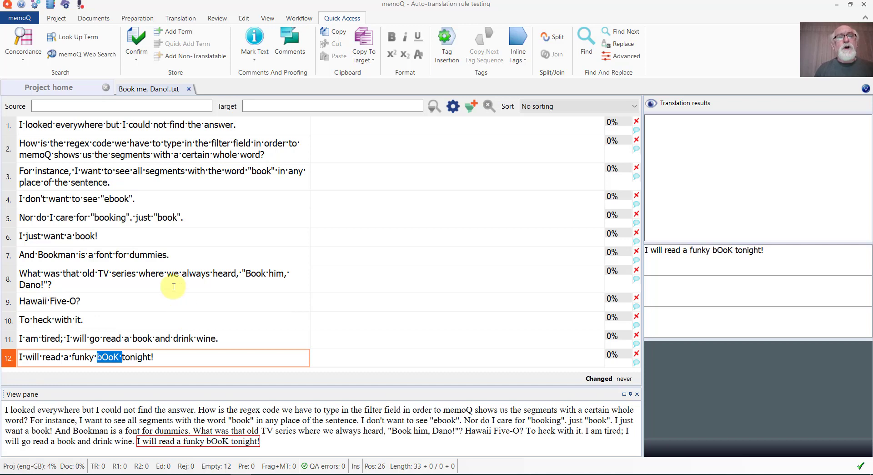
# Step: Filter the source segments for capitalised "Book" and highlight that part of "Bookman" in segment 7
pyautogui.click(108, 104)
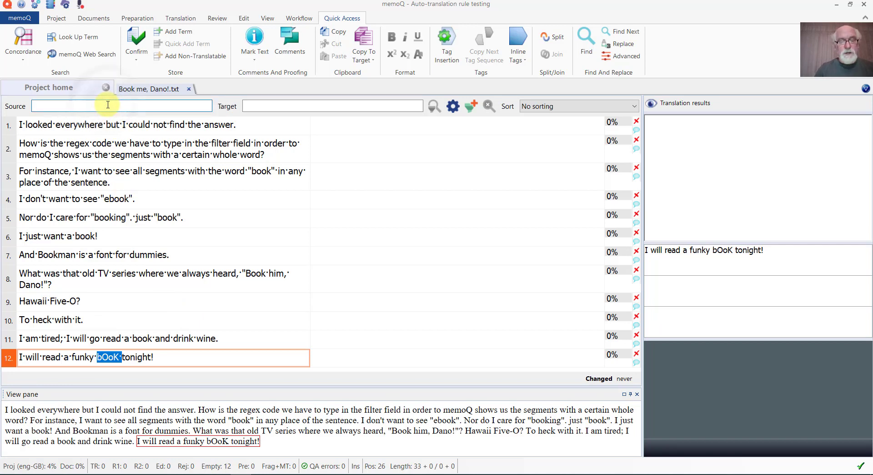
pyautogui.write('boo')
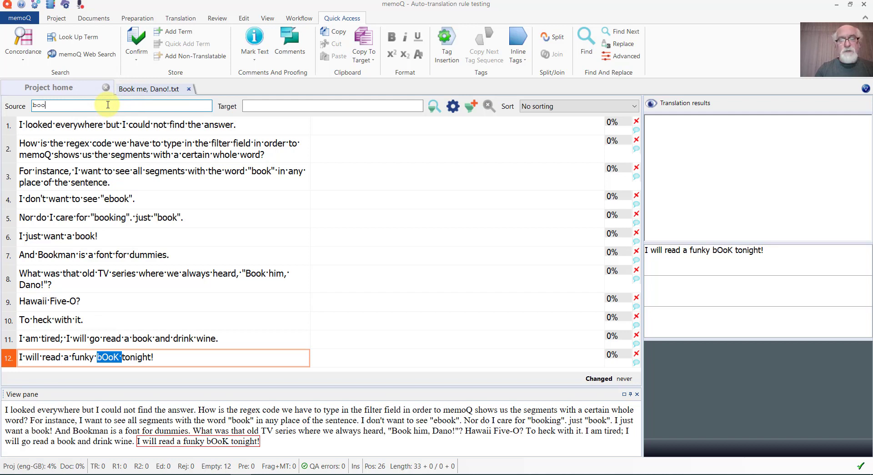
pyautogui.write('k')
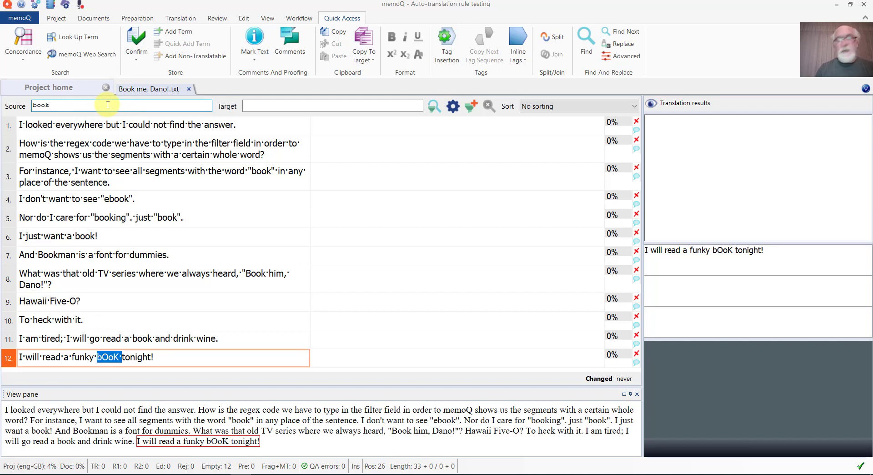
pyautogui.hotkey('shift', 'Left')
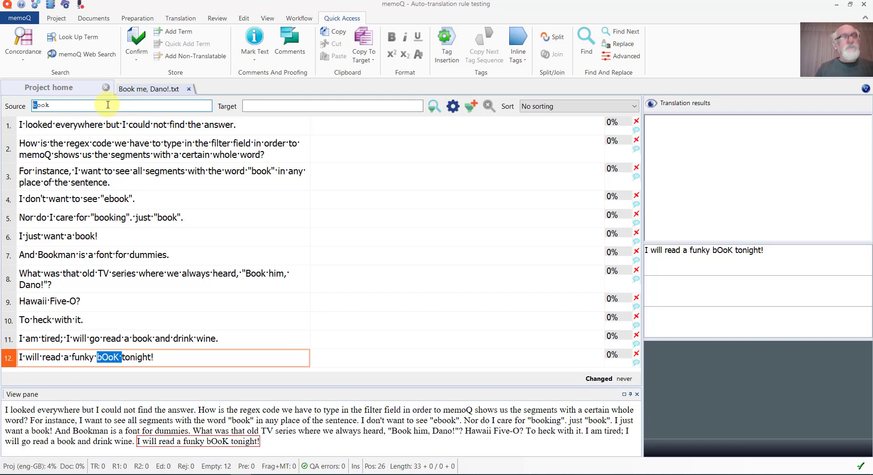
pyautogui.write('B')
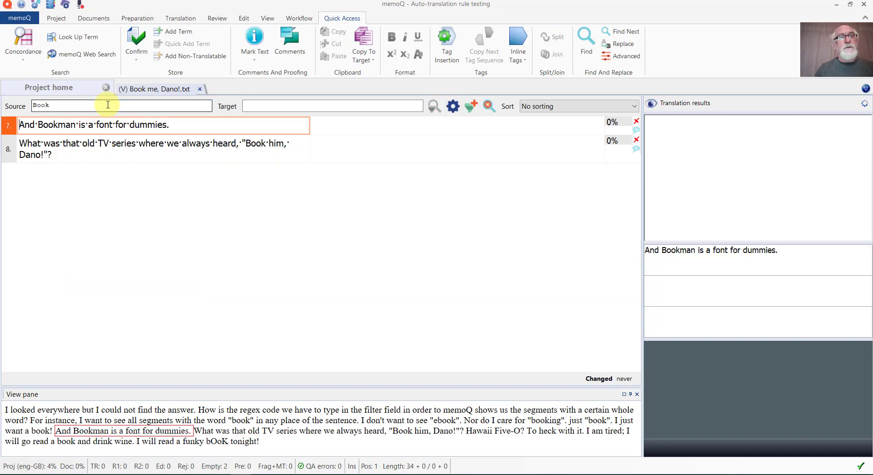
pyautogui.moveTo(38, 124); pyautogui.dragTo(57, 124)
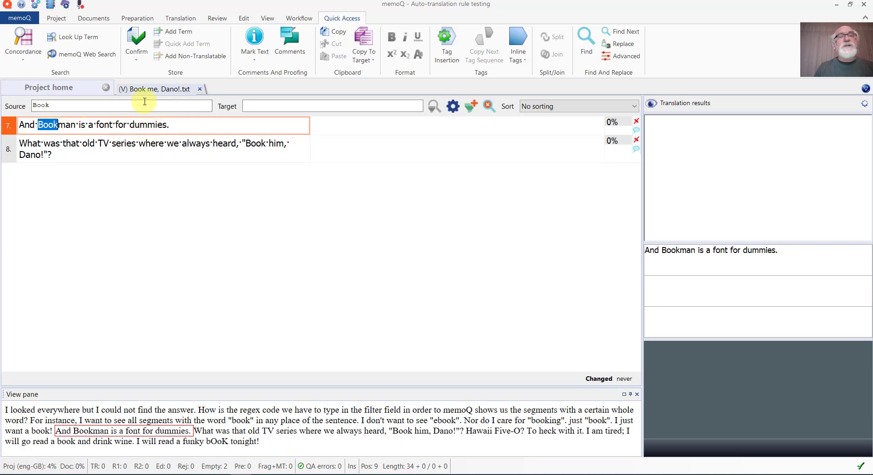
# Step: Clear the filter, filter the source segments with the regex \bbook, and highlight the standalone "book" in segment 5
pyautogui.click(489, 101)
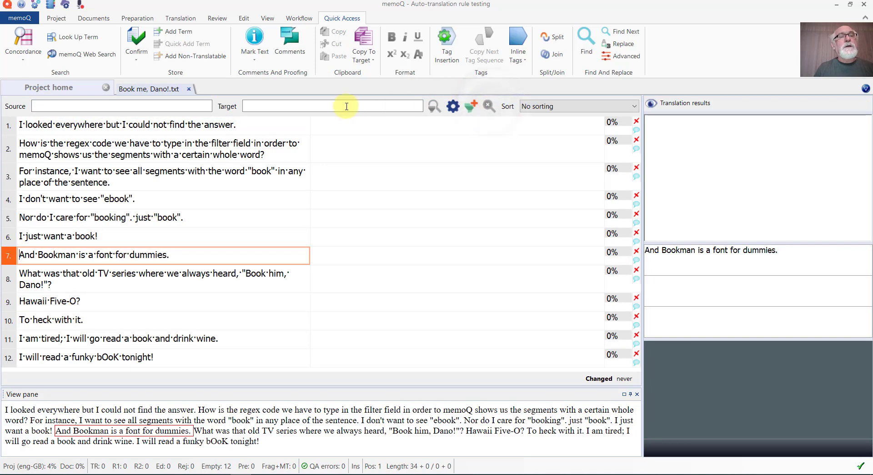
pyautogui.click(150, 106)
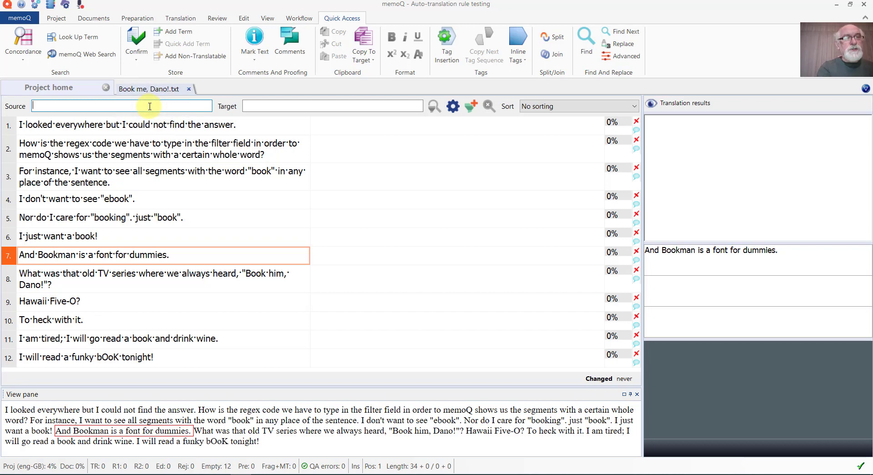
pyautogui.write('\x08')
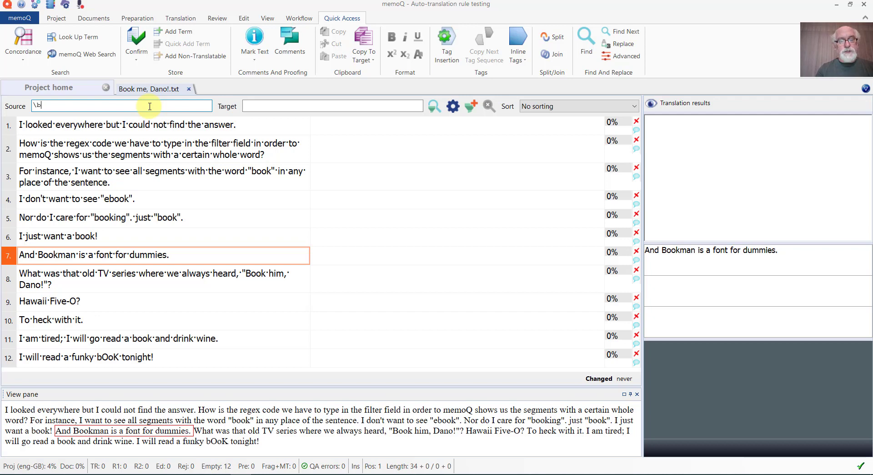
pyautogui.write('book')
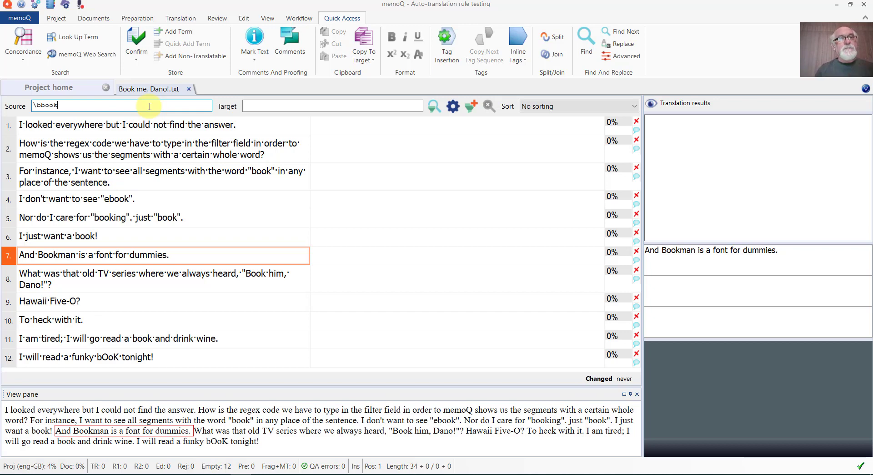
pyautogui.press('Return')
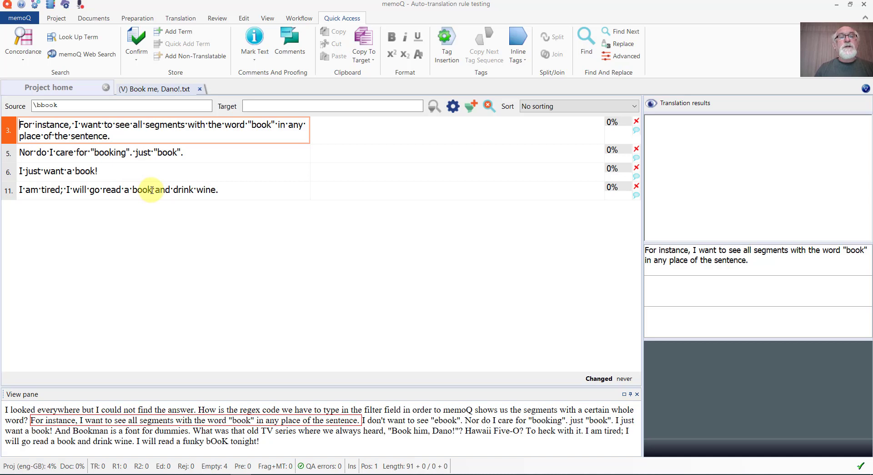
pyautogui.doubleClick(161, 155)
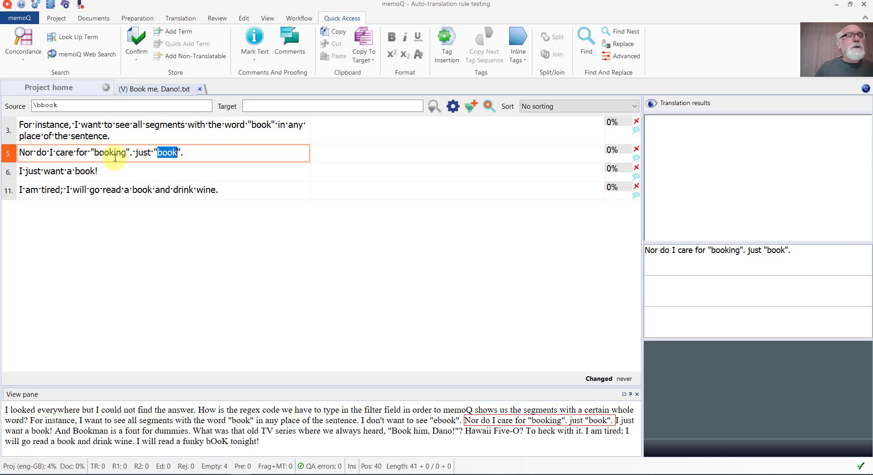
# Step: Edit the source text of segment 5 to capitalise "just" as "Just"
pyautogui.click(139, 153)
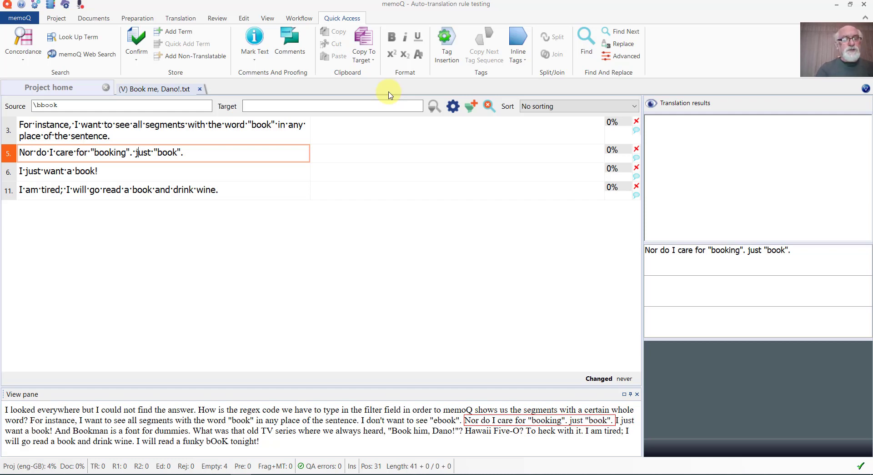
pyautogui.press('F2')
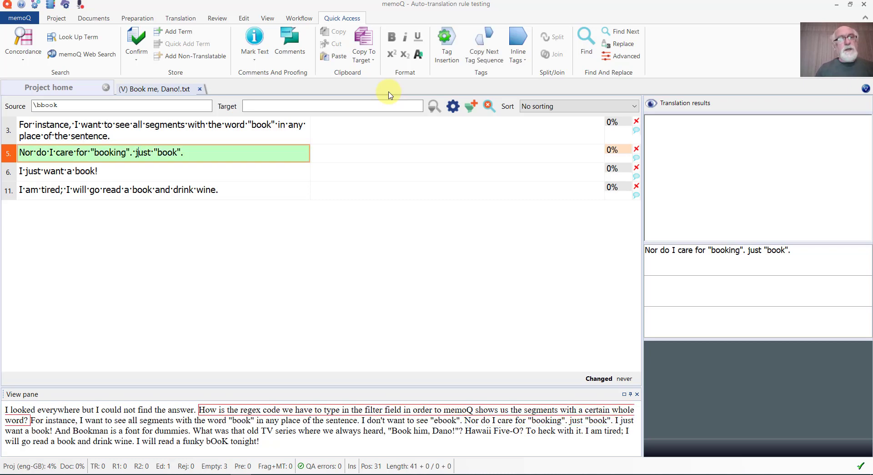
pyautogui.hotkey('shift', 'Left')
pyautogui.write('J')
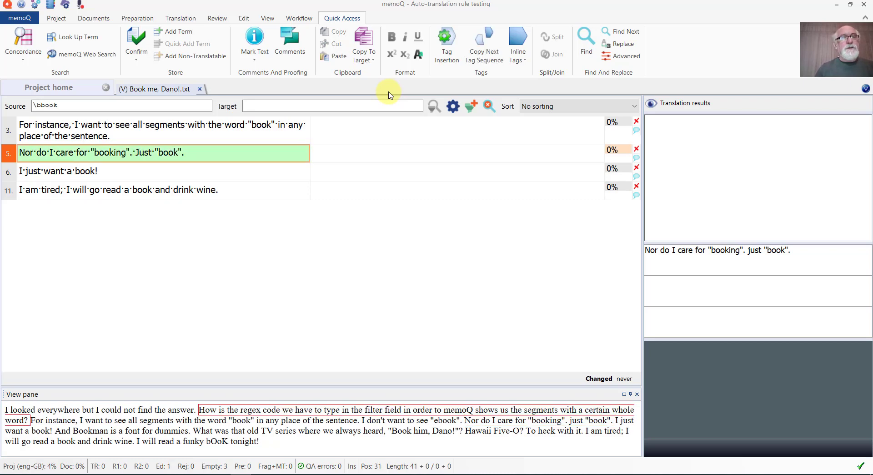
# Step: Clear the filter and split segment 5 after "booking". so that Just "book". forms its own segment
pyautogui.click(135, 152)
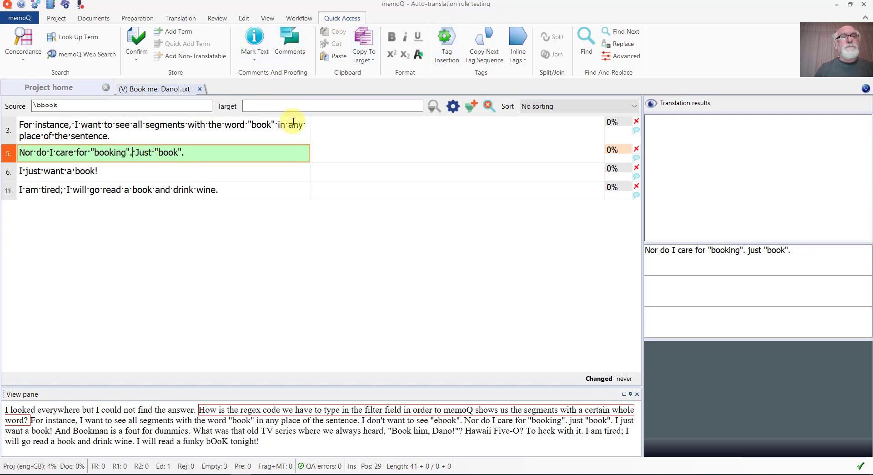
pyautogui.click(488, 107)
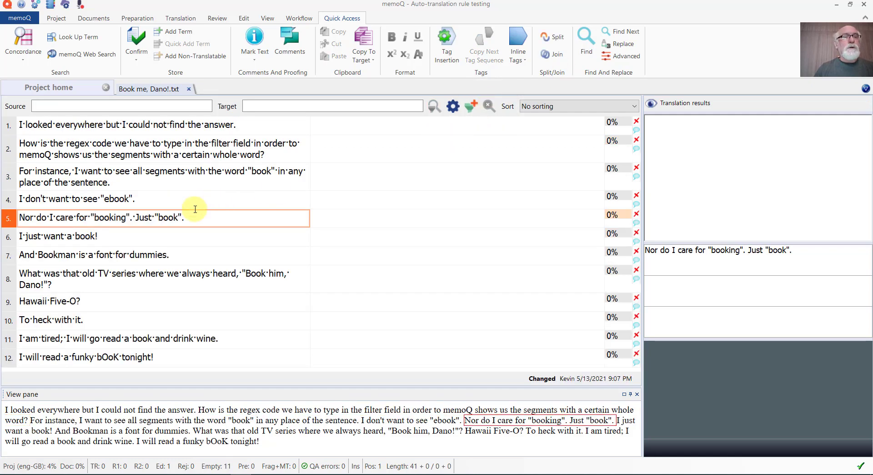
pyautogui.click(135, 218)
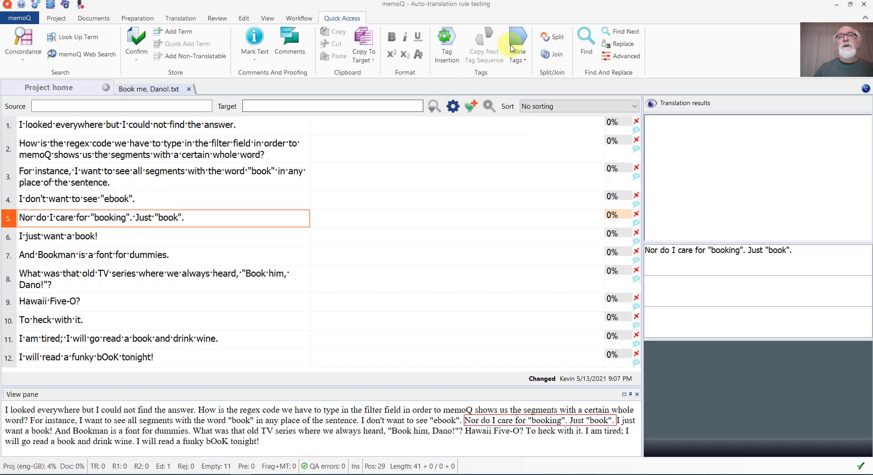
pyautogui.click(549, 41)
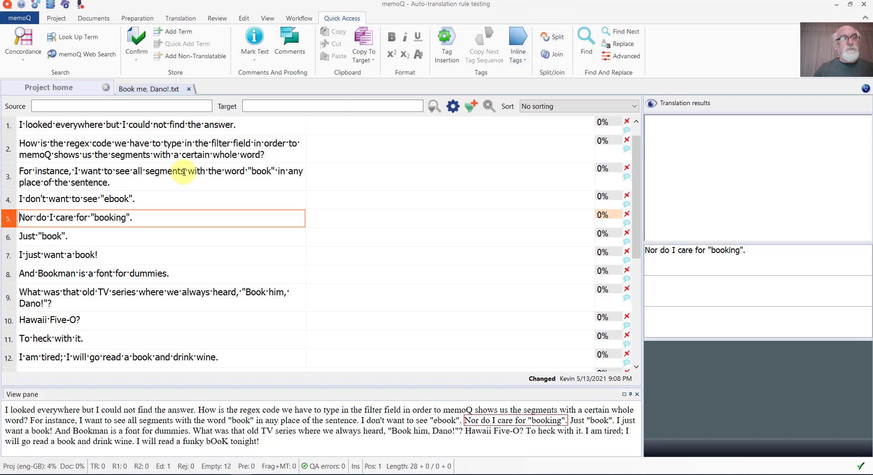
pyautogui.click(637, 369)
pyautogui.click(636, 369)
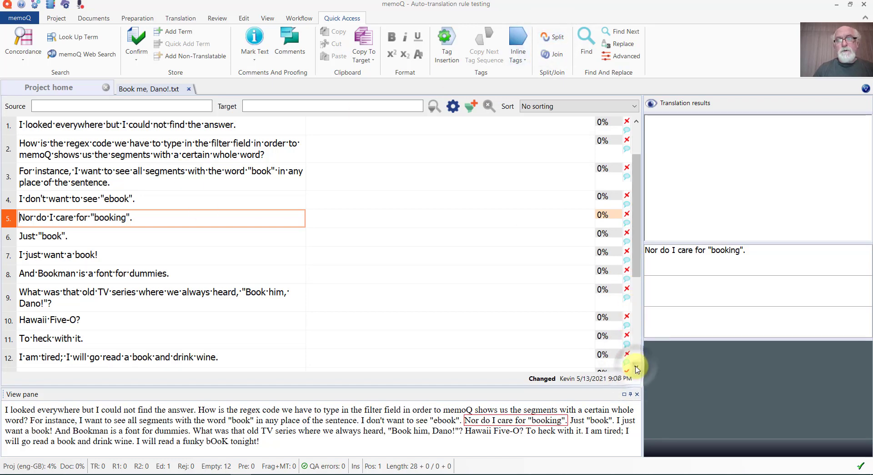
pyautogui.moveTo(636, 268); pyautogui.dragTo(649, 366)
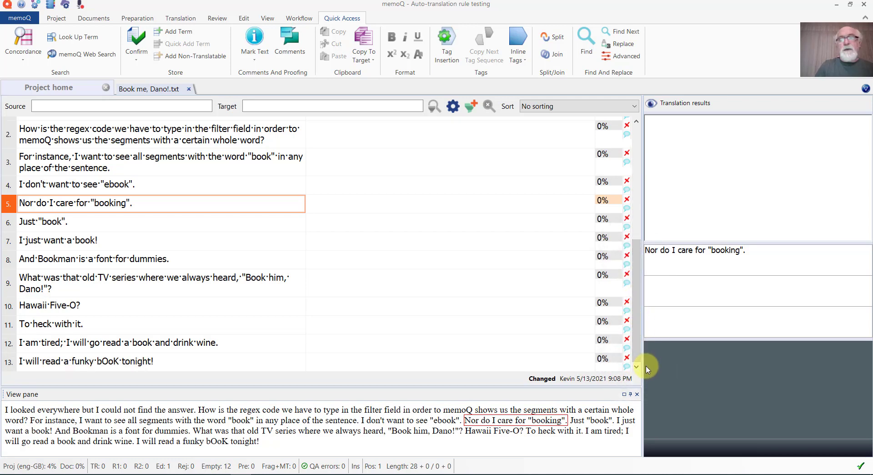
pyautogui.moveTo(637, 327); pyautogui.dragTo(641, 189)
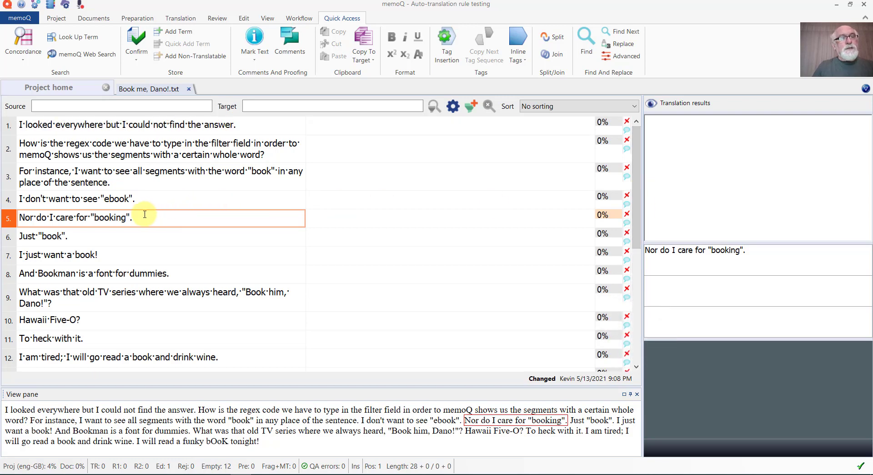
# Step: Filter the source segments with the regex \b[B|b]ook
pyautogui.click(83, 104)
pyautogui.write('\\')
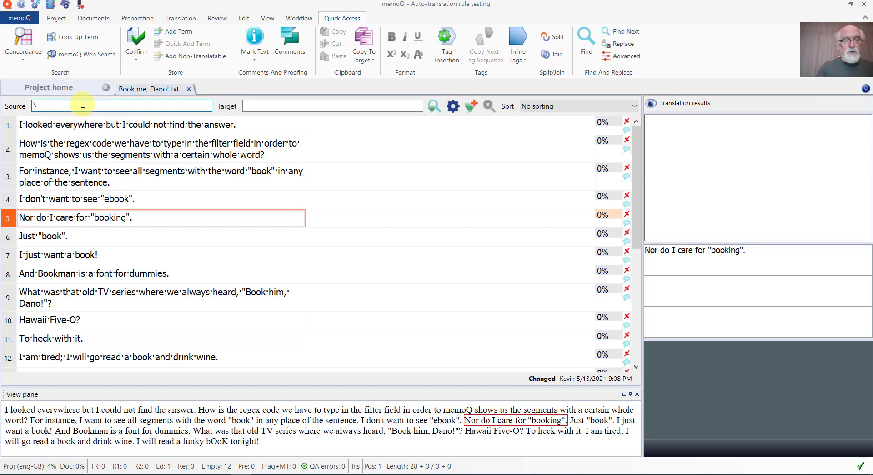
pyautogui.write('b')
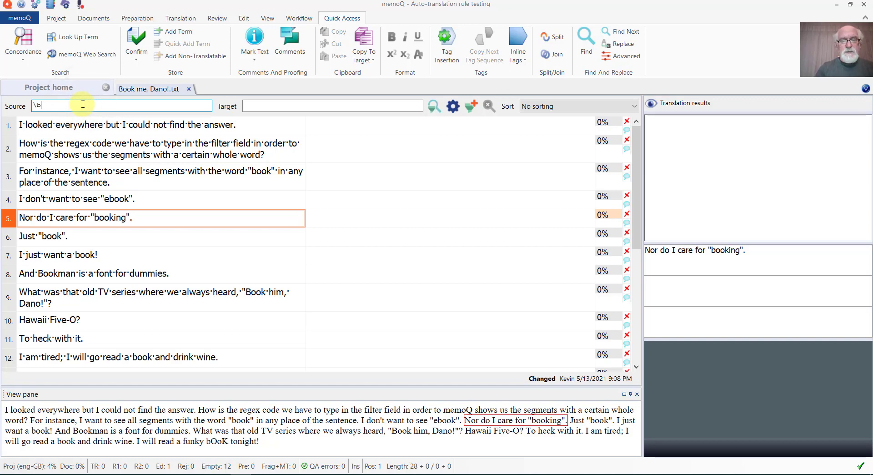
pyautogui.write('[B')
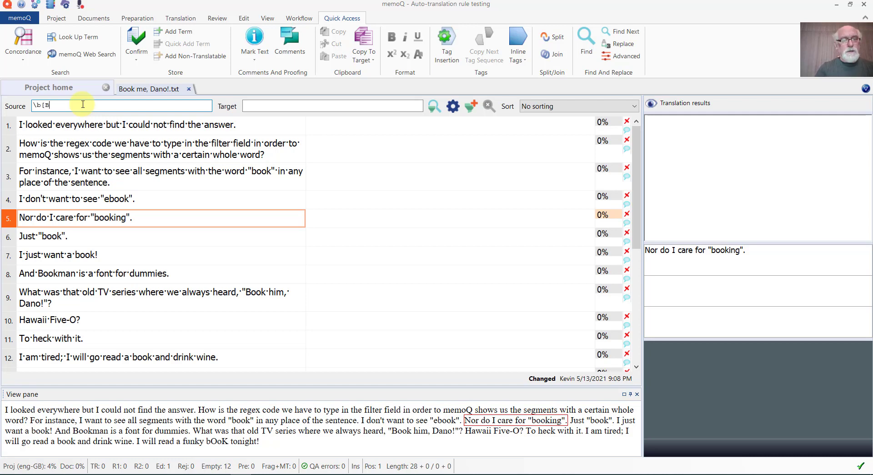
pyautogui.write('|')
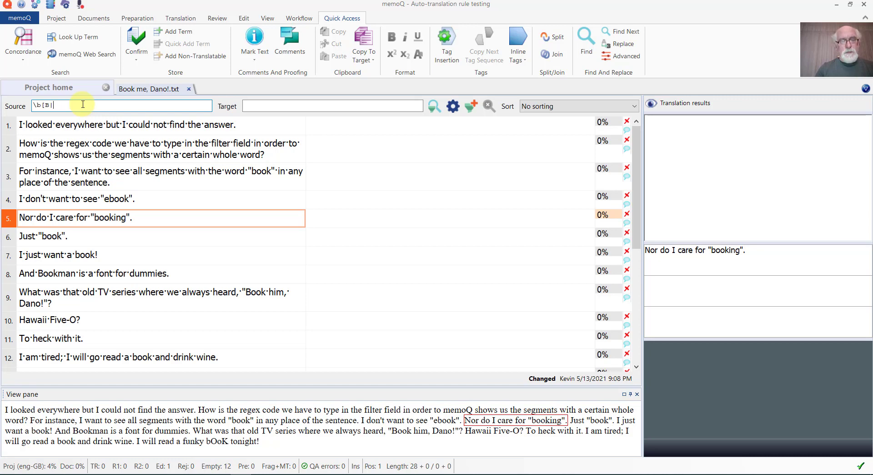
pyautogui.write('b')
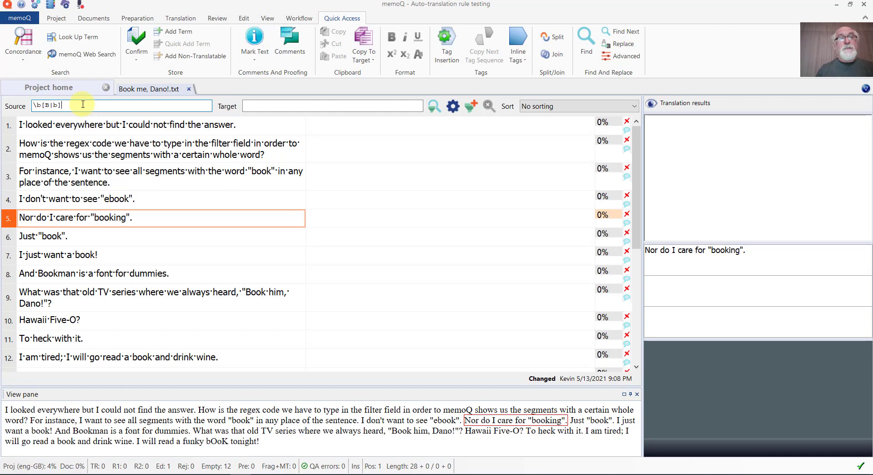
pyautogui.write('ook')
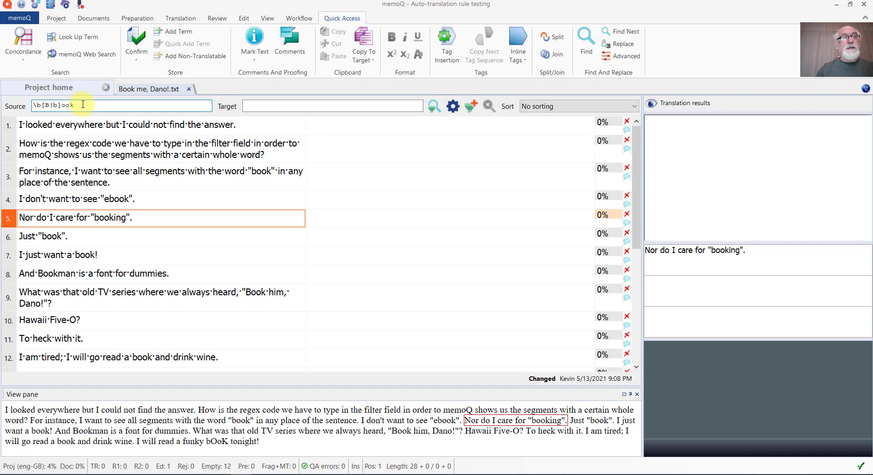
pyautogui.press('Return')
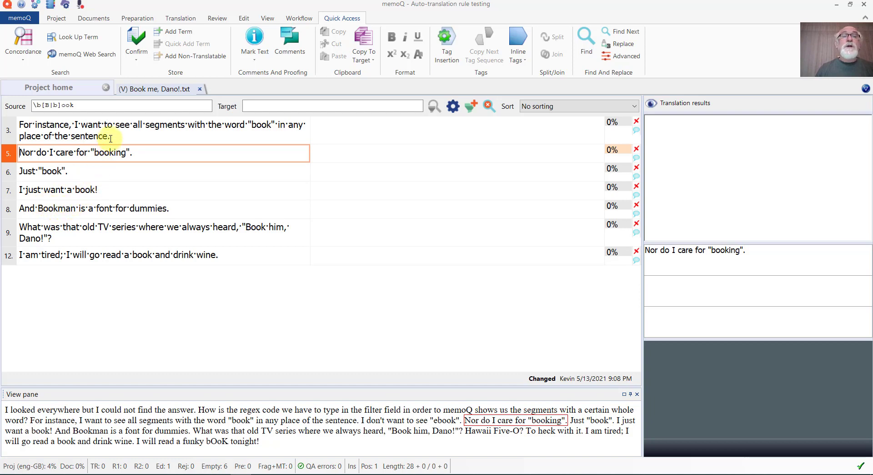
# Step: Add a closing \b to the source filter regex, highlight "booking" in segment 5 and "Bookman" in segment 8, and apply \b[B|b]ook\b
pyautogui.click(95, 104)
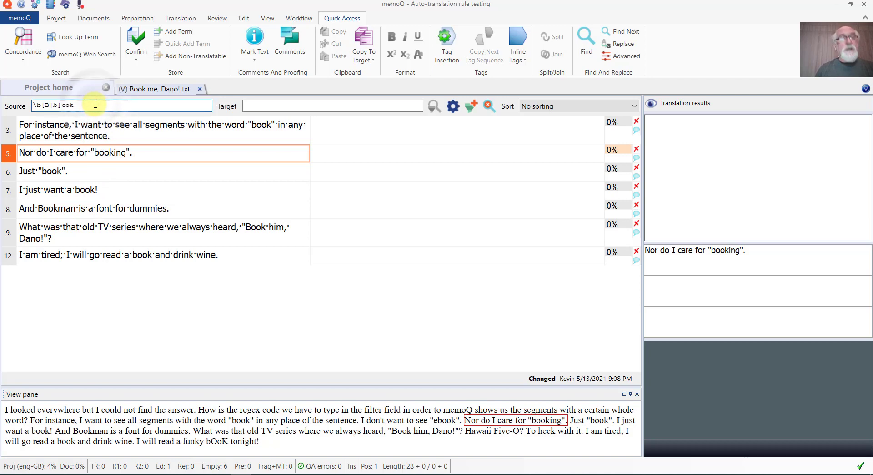
pyautogui.write('\\b')
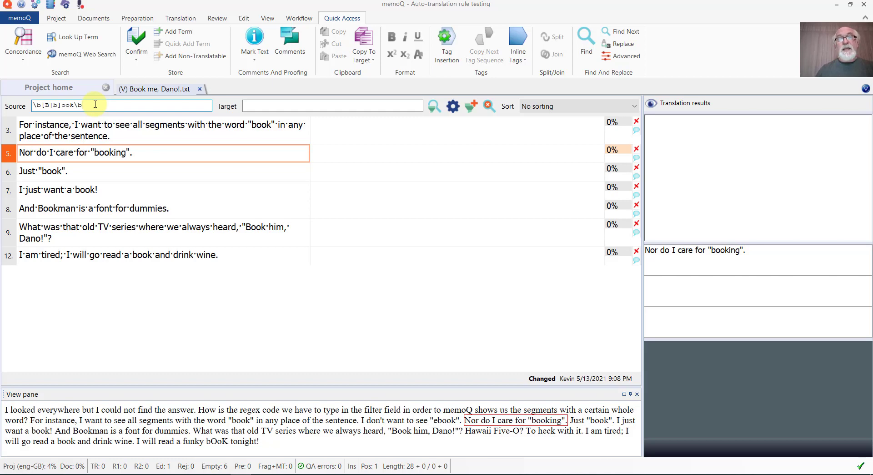
pyautogui.doubleClick(98, 153)
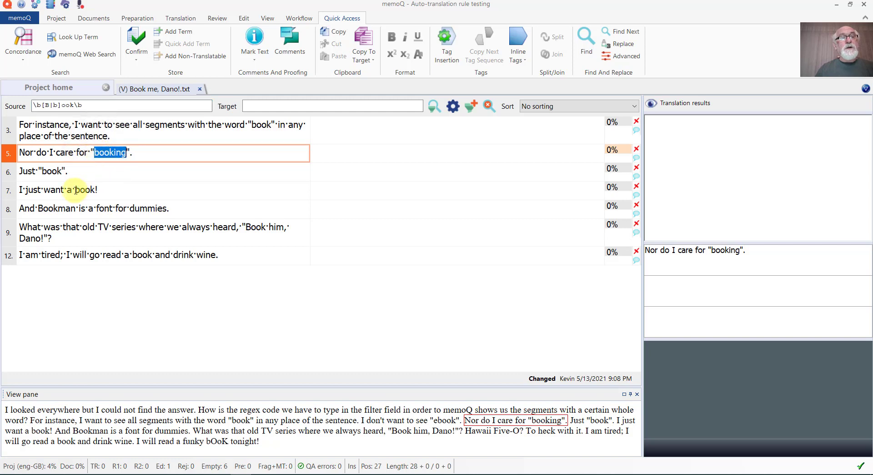
pyautogui.doubleClick(64, 209)
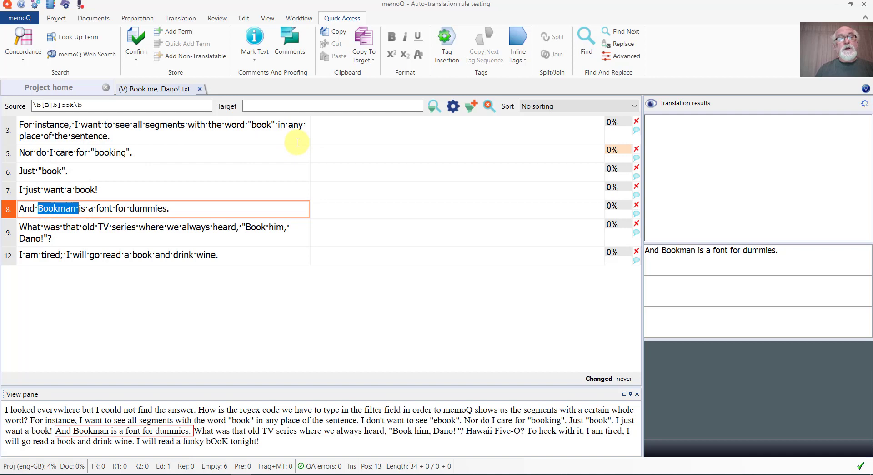
pyautogui.click(154, 105)
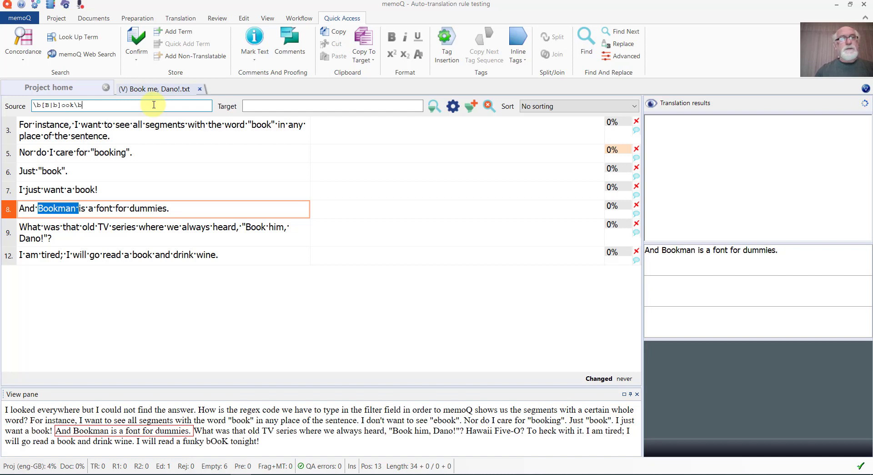
pyautogui.press('Return')
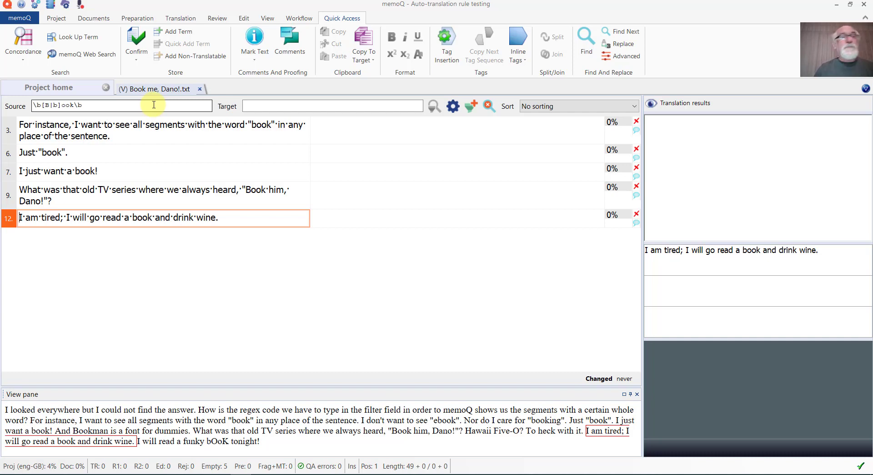
# Step: Highlight the [B|b] part and the leading \b of the source filter regex for examination
pyautogui.click(42, 106)
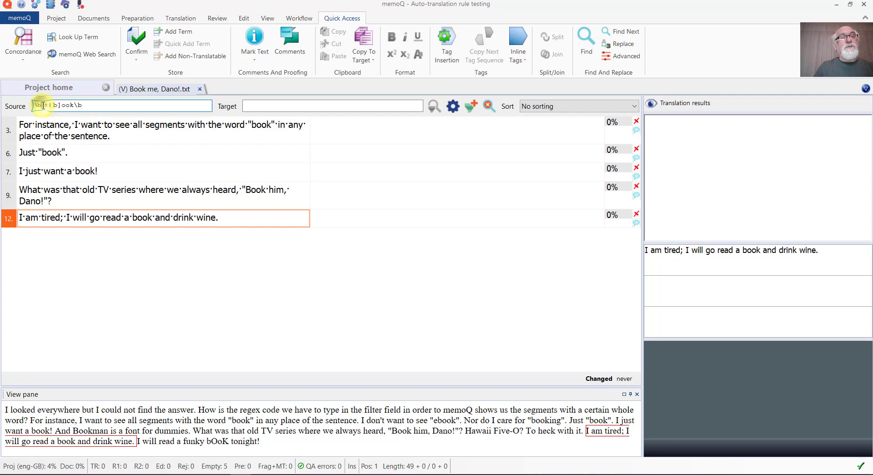
pyautogui.moveTo(41, 105); pyautogui.dragTo(60, 104)
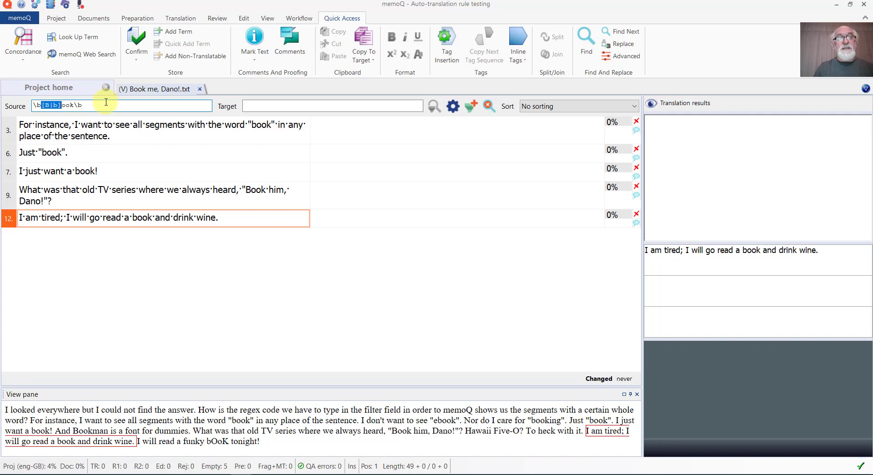
pyautogui.click(35, 106)
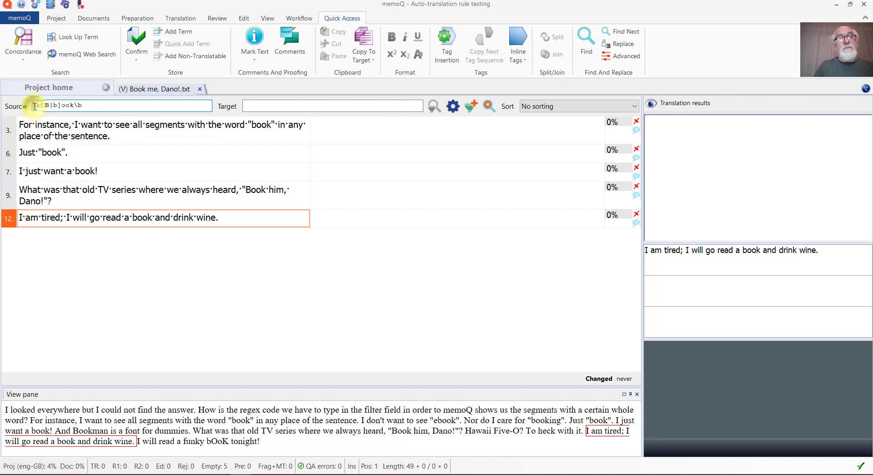
pyautogui.moveTo(33, 105); pyautogui.dragTo(44, 105)
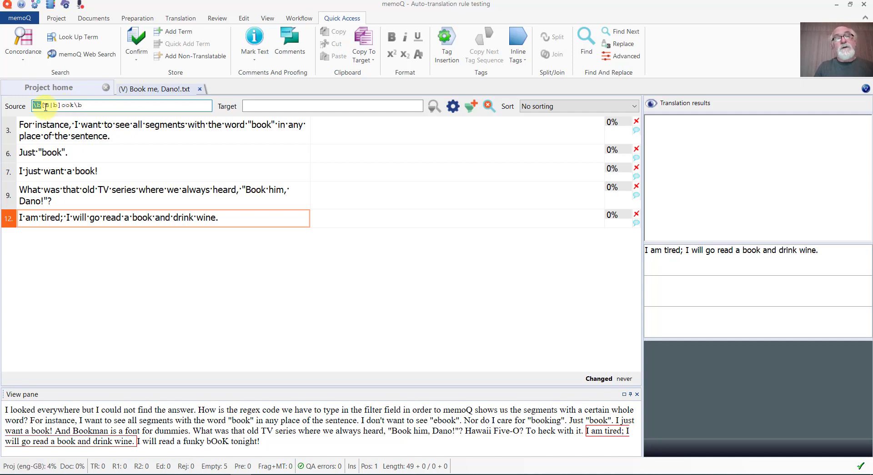
pyautogui.click(89, 105)
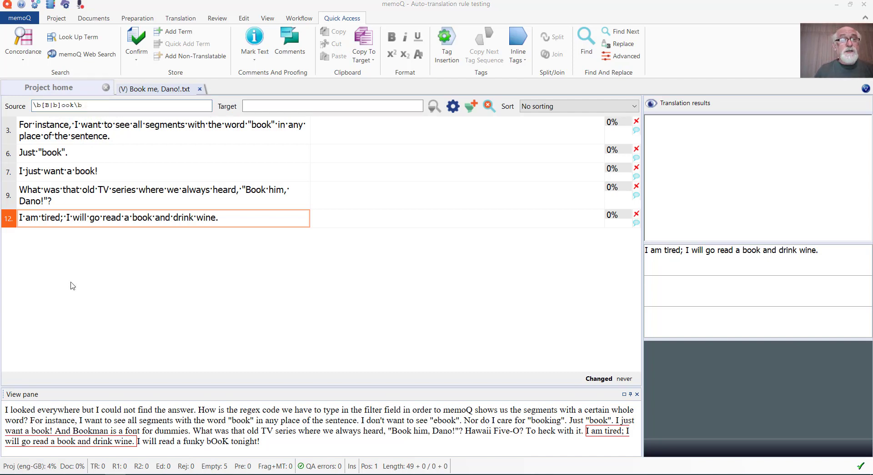
# Step: Copy the whole source filter regex and clear the filter
pyautogui.tripleClick(96, 105)
pyautogui.hotkey('ctrl', 'c')
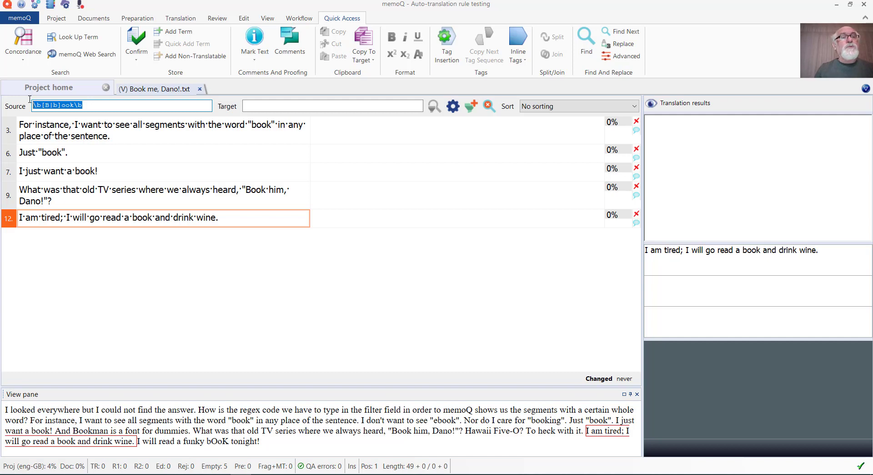
pyautogui.click(486, 108)
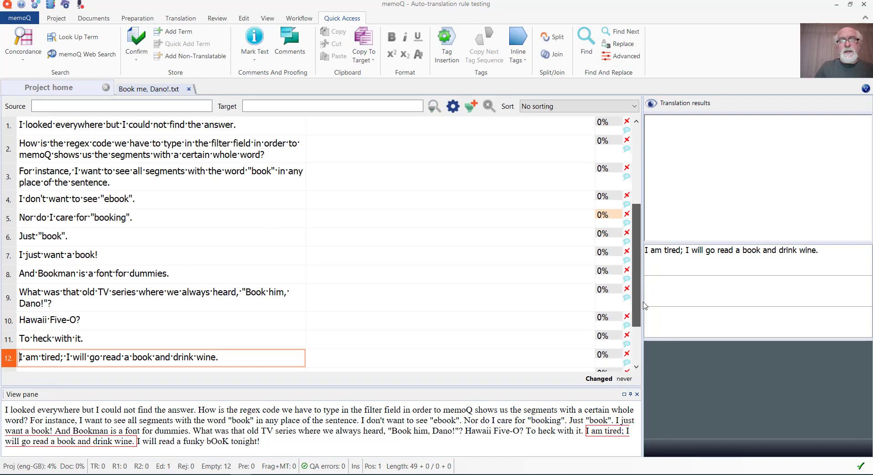
# Step: Highlight "bOoK" in segment 13 and paste the copied regex \b[B|b]ook\b into the source filter
pyautogui.scroll(-2, 639, 257)
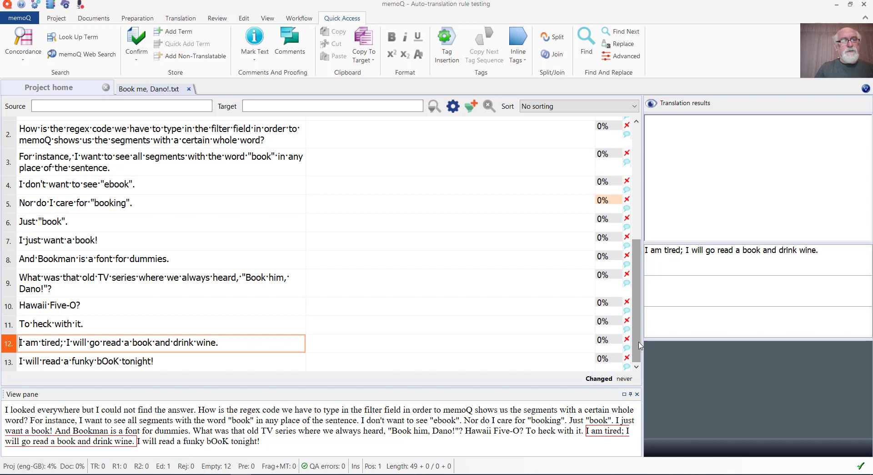
pyautogui.doubleClick(105, 361)
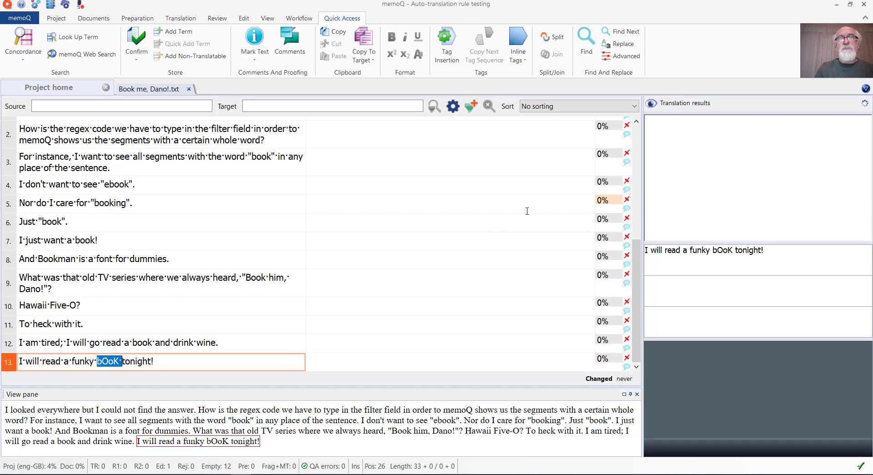
pyautogui.click(109, 107)
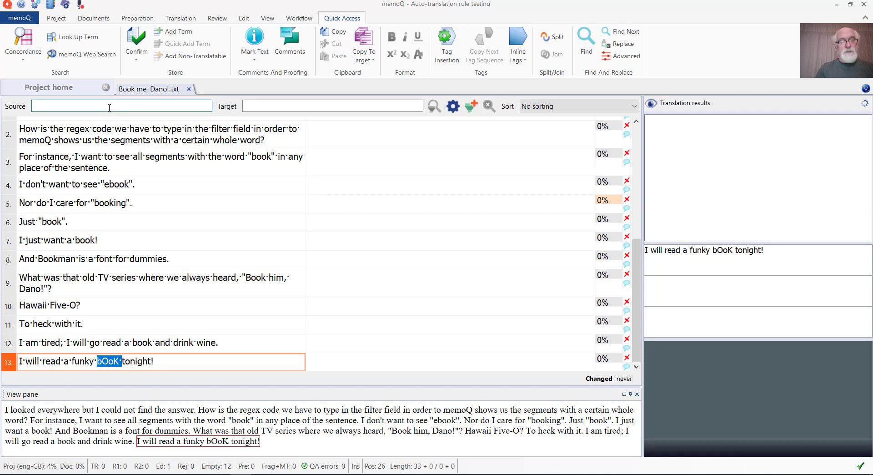
pyautogui.hotkey('ctrl', 'v')
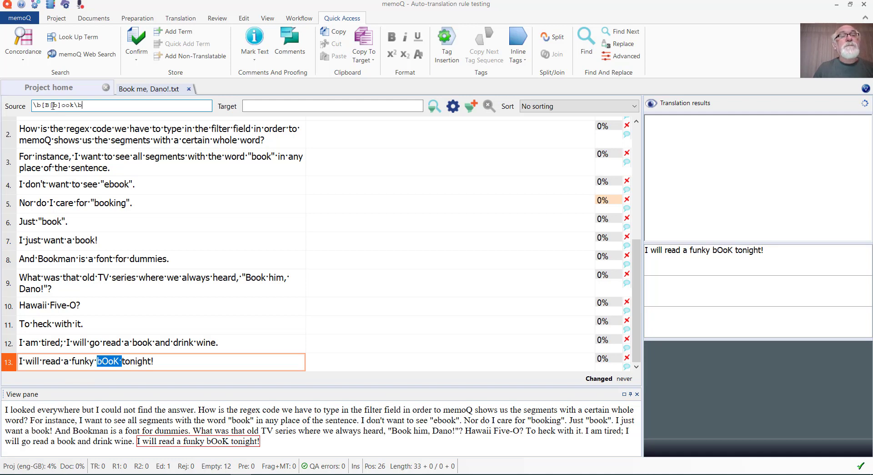
# Step: Rewrite the source filter regex as \b[BbOoKk]\b so one character class holds every letter in both cases
pyautogui.press('BackSpace')
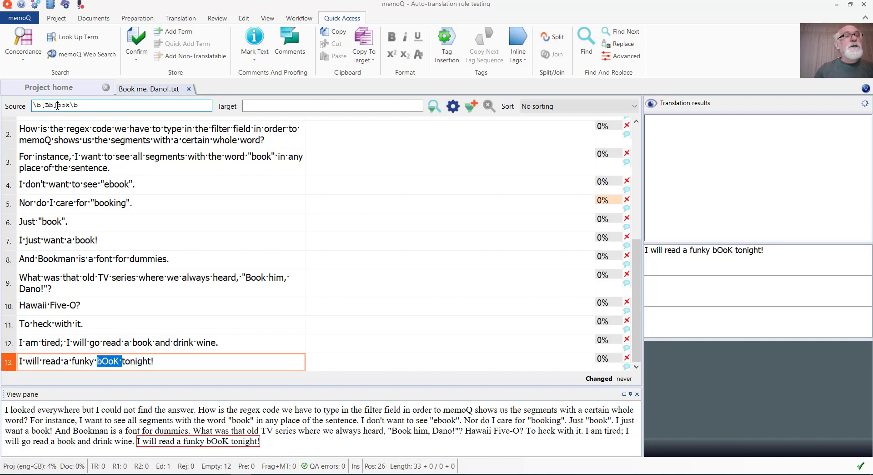
pyautogui.click(57, 106)
pyautogui.press('BackSpace')
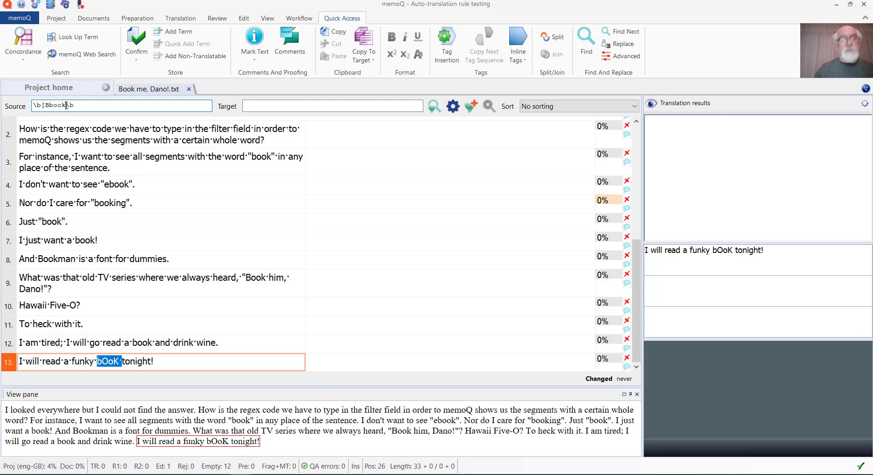
pyautogui.write(']')
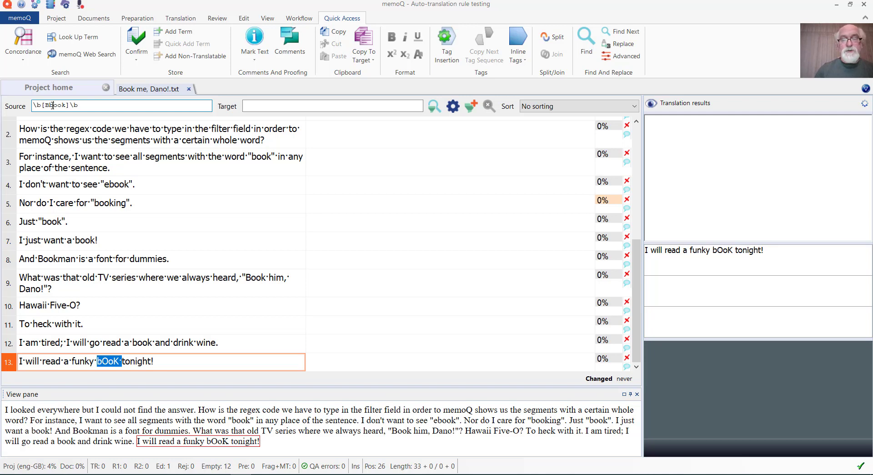
pyautogui.write('O')
pyautogui.press('Right')
pyautogui.press('Delete')
pyautogui.write('K')
# Step: Add the quantifier {4} after the character class and filter the source segments with \b[BbOoKk]{4}\b
pyautogui.write('{')
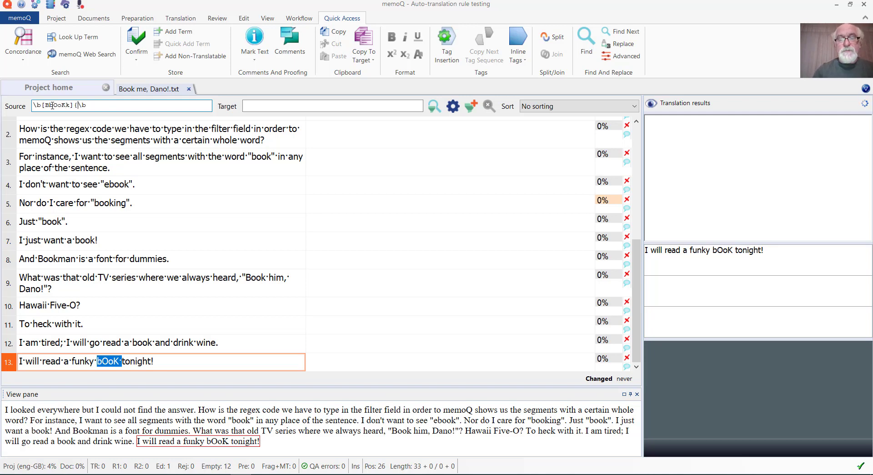
pyautogui.write('}')
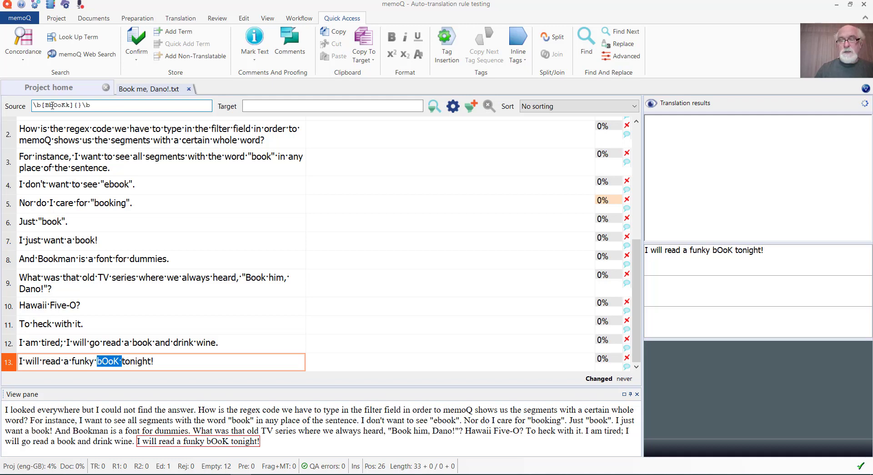
pyautogui.press('Left')
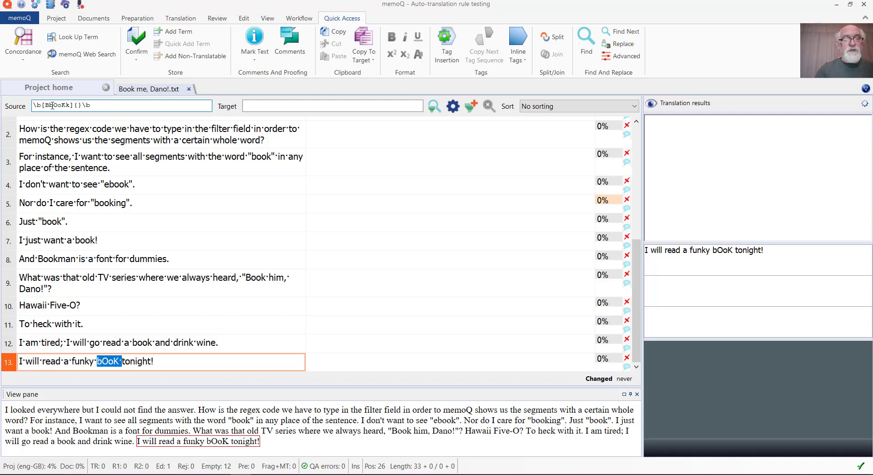
pyautogui.write('4')
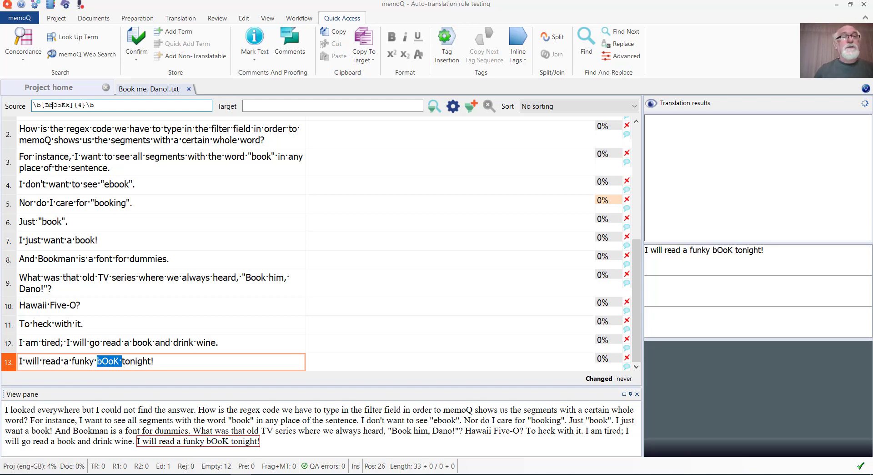
pyautogui.press('Return')
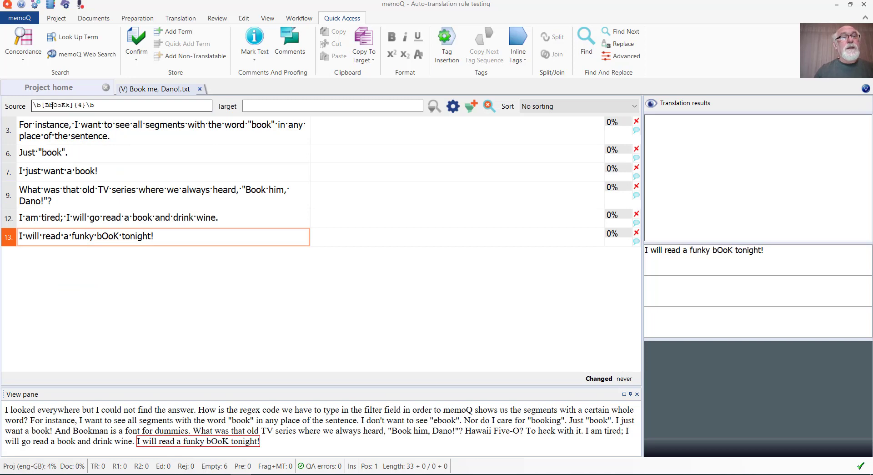